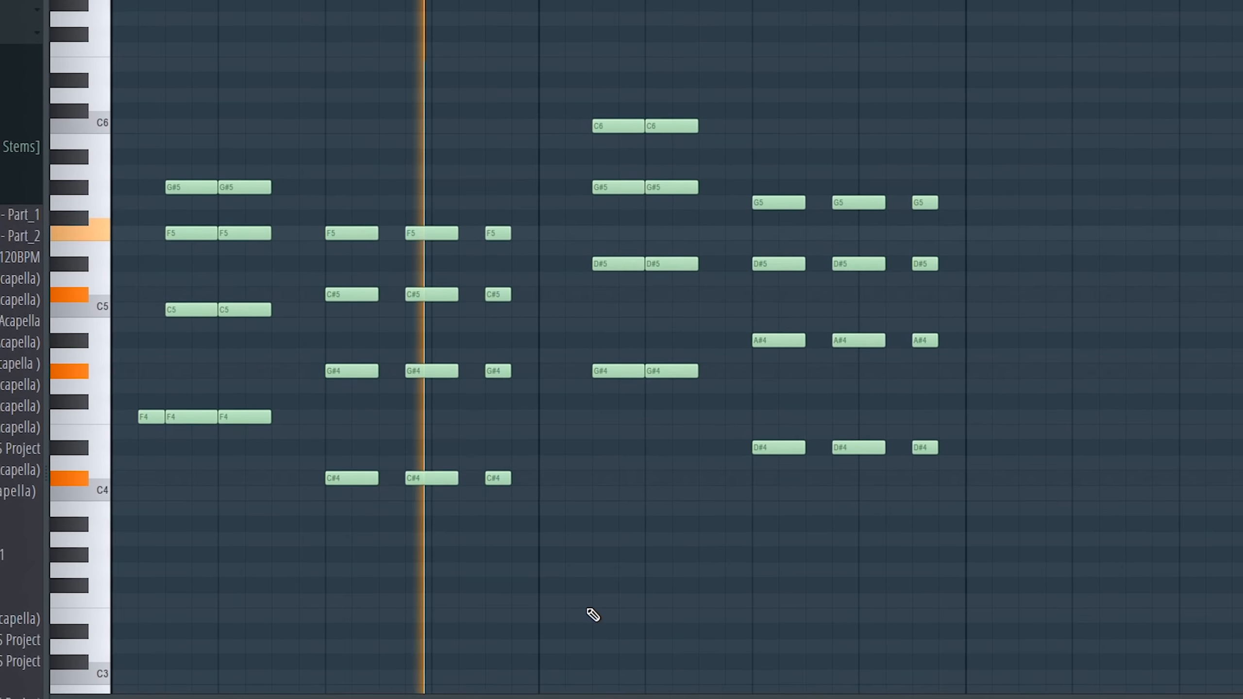
{"action": "left_click_drag", "start_coordinate": [488, 228], "coordinate": [541, 566]}
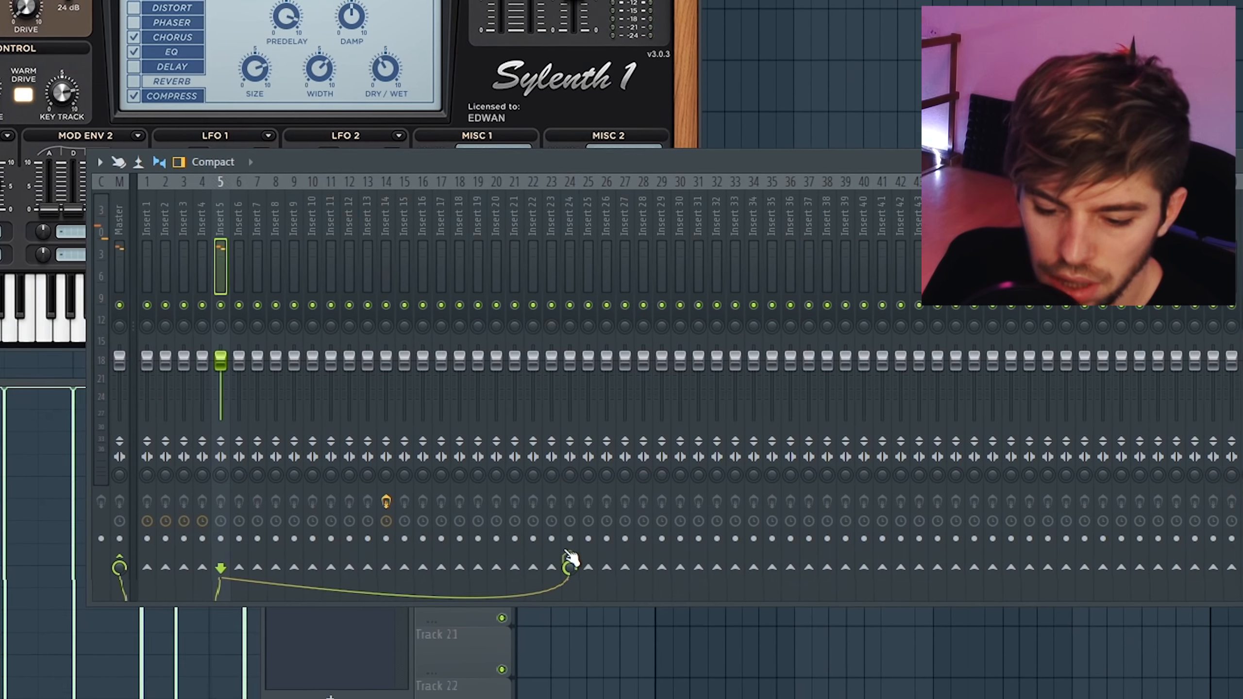
- Name mixer track 24 REVERB and route mixer track 14 to it as a send
{"action": "left_click", "coordinate": [559, 223]}
{"action": "key", "text": "F2"}
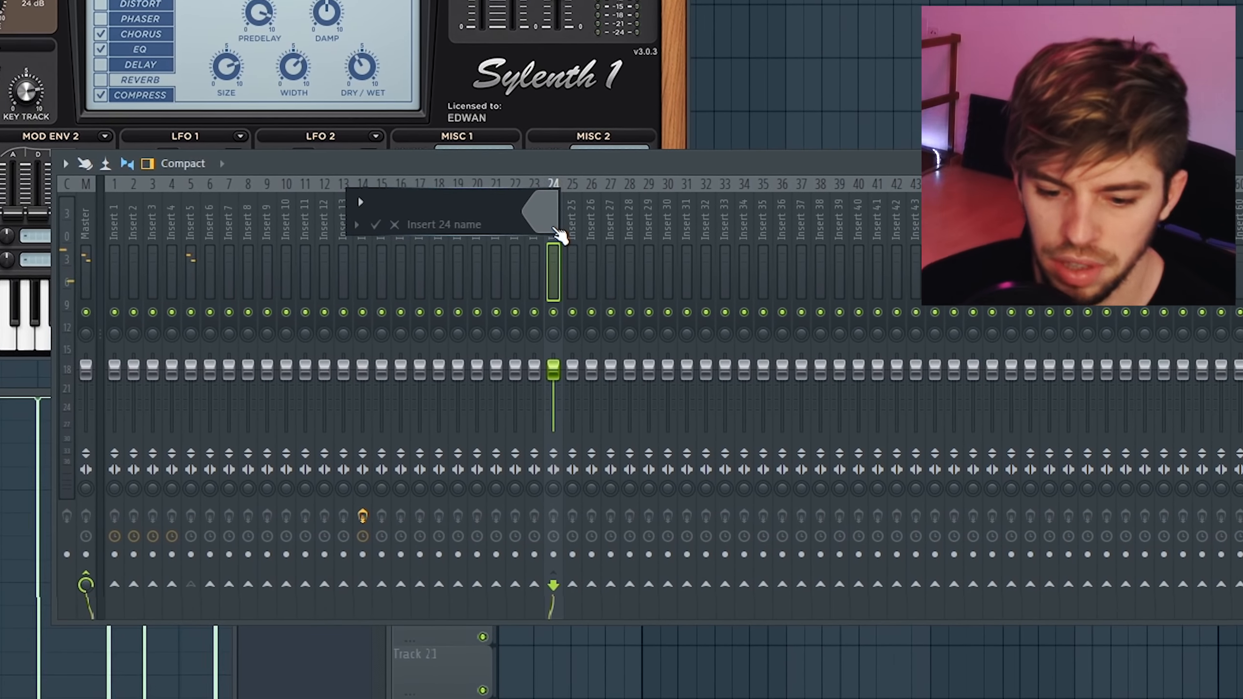
{"action": "type", "text": "REVERB"}
{"action": "key", "text": "Return"}
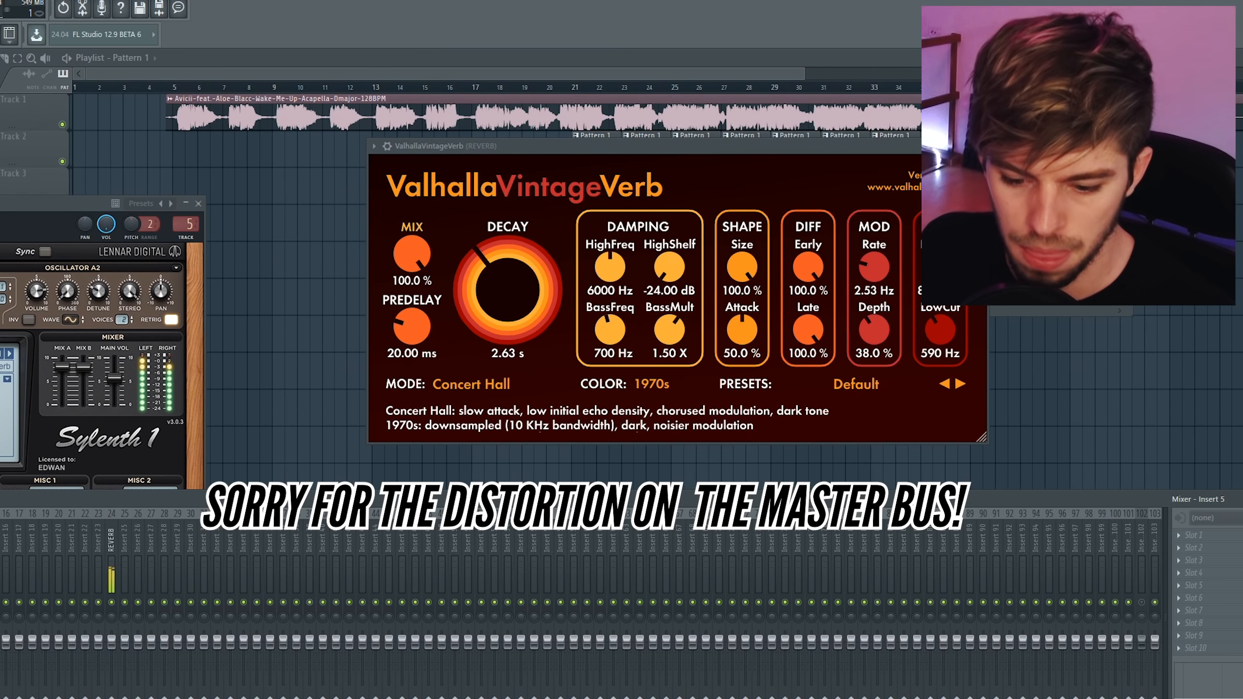
{"action": "left_click_drag", "start_coordinate": [850, 148], "coordinate": [774, 165]}
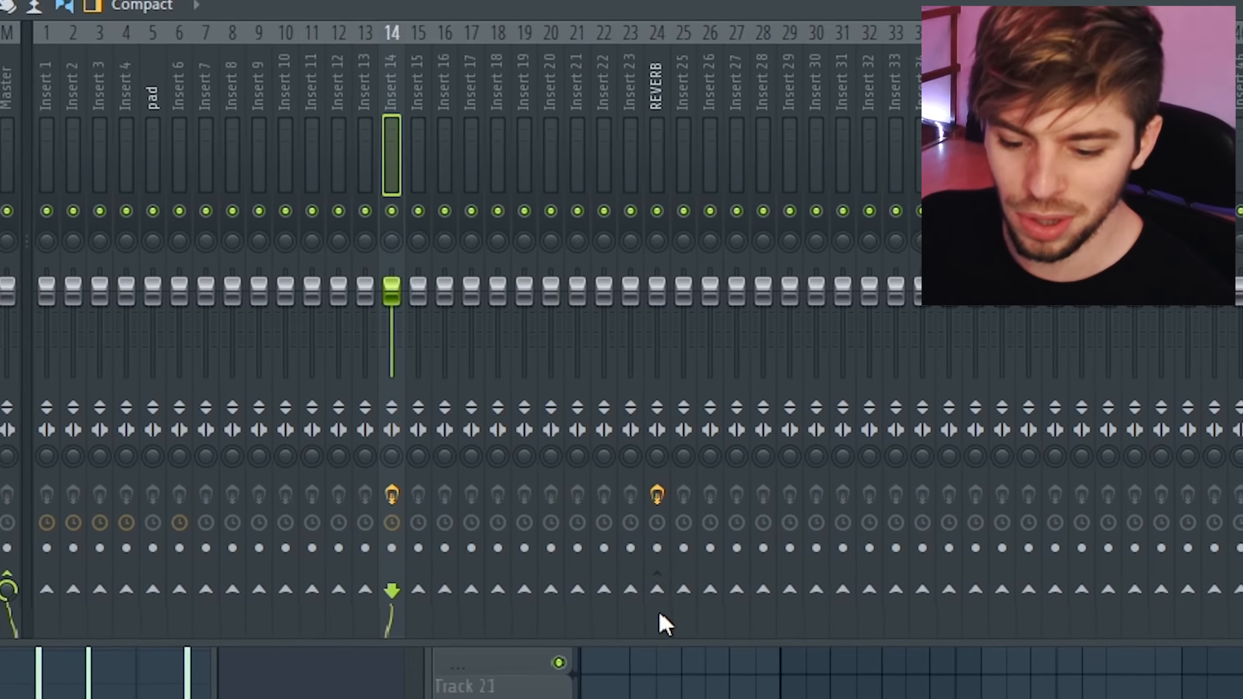
{"action": "left_click", "coordinate": [658, 612]}
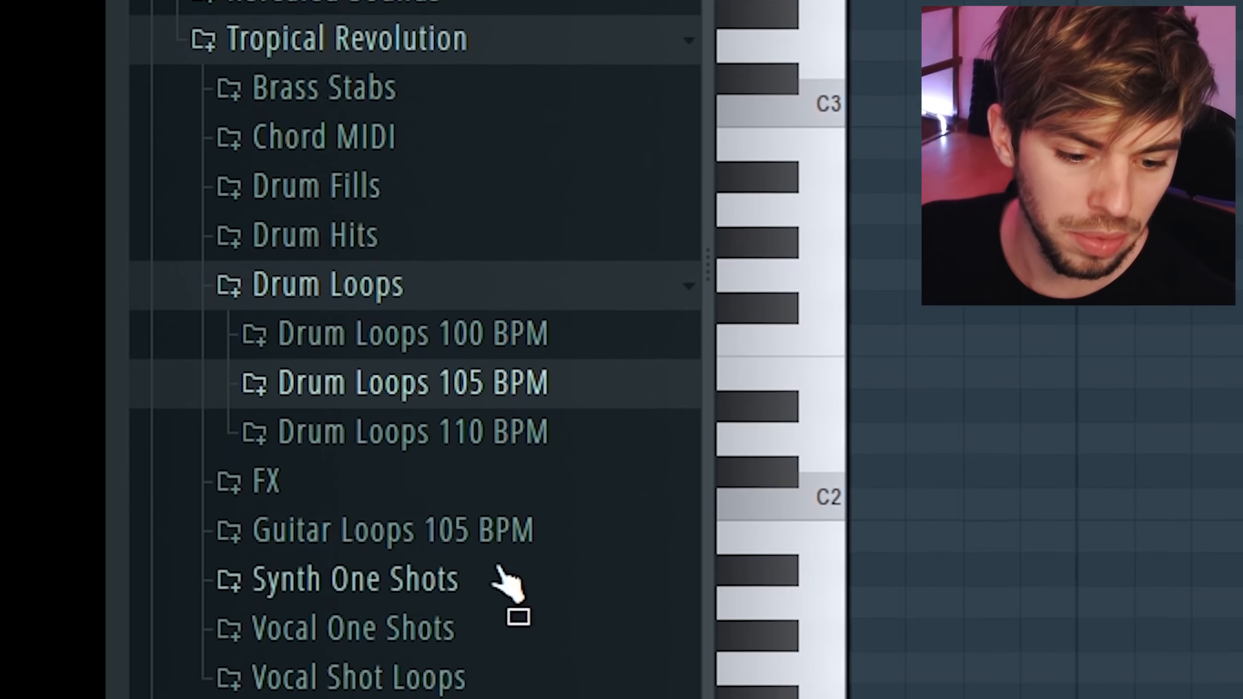
- Place the Drum Loop 6 105 BPM sample on playlist Track 4 from bar 13 and set the playback position to bar 13
{"action": "left_click", "coordinate": [509, 345]}
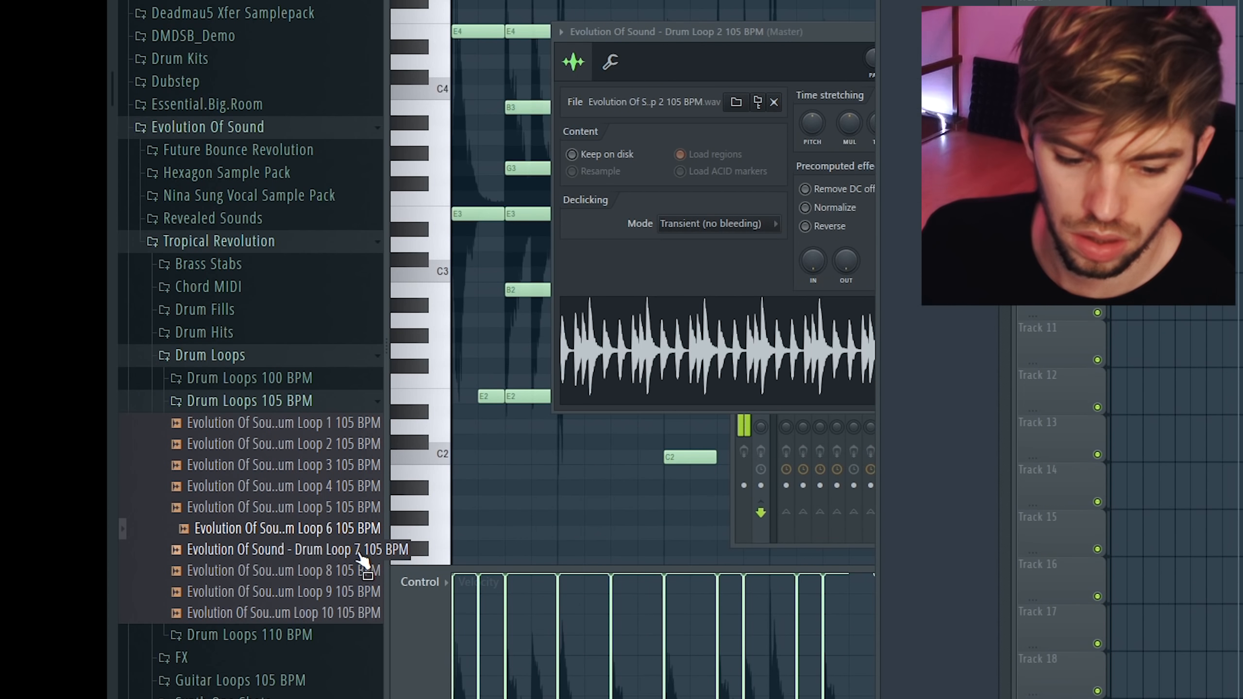
{"action": "left_click_drag", "start_coordinate": [345, 538], "coordinate": [761, 189]}
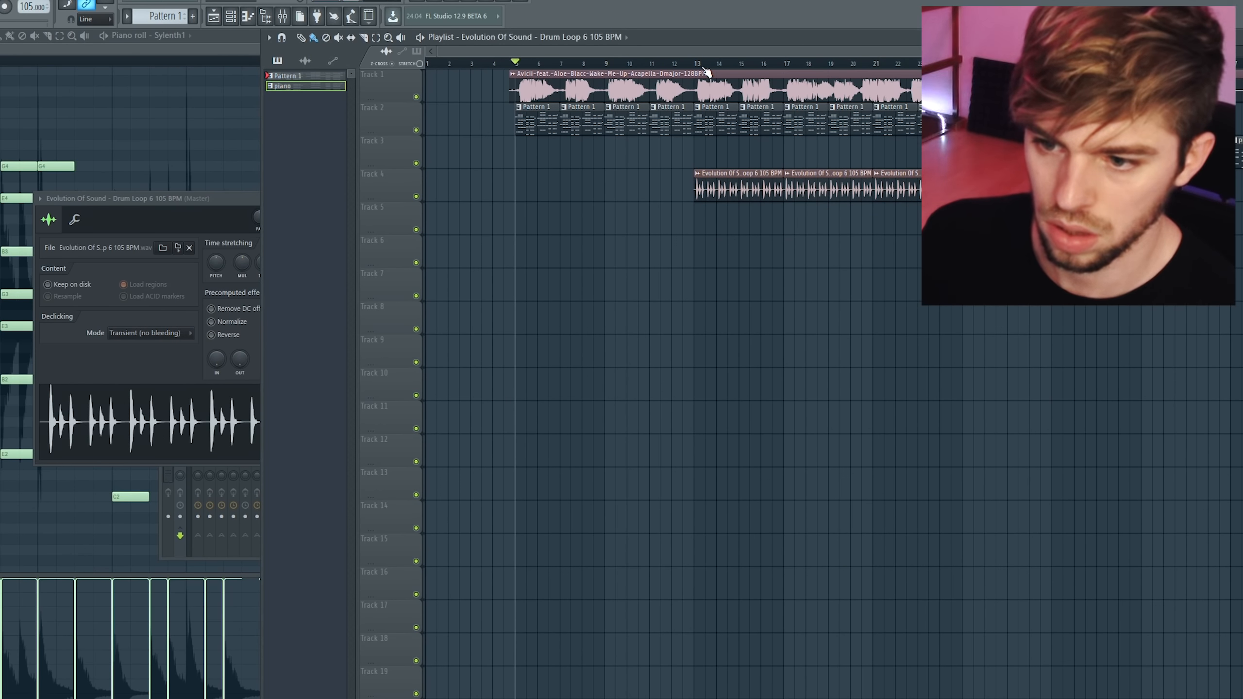
{"action": "left_click", "coordinate": [699, 64]}
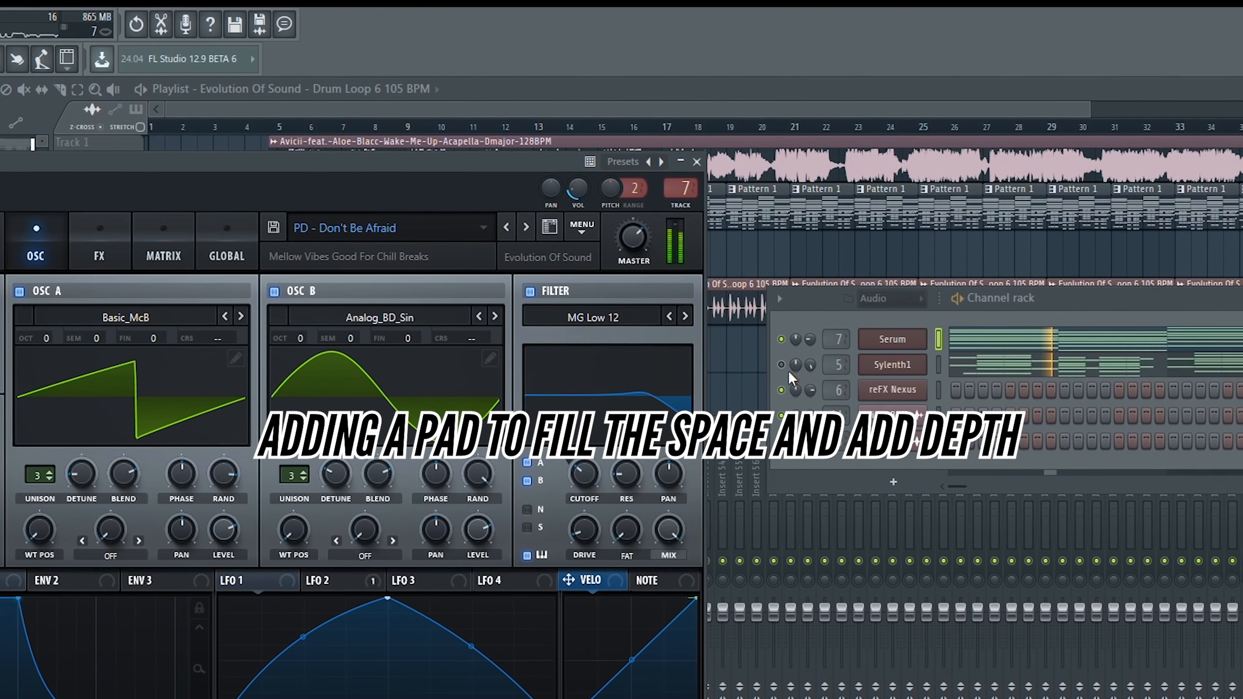
- Unmute the Sylenth1 channel and create an automation clip for its FilterCtl Cutoff parameter
{"action": "left_click", "coordinate": [781, 365]}
{"action": "left_click", "coordinate": [736, 429]}
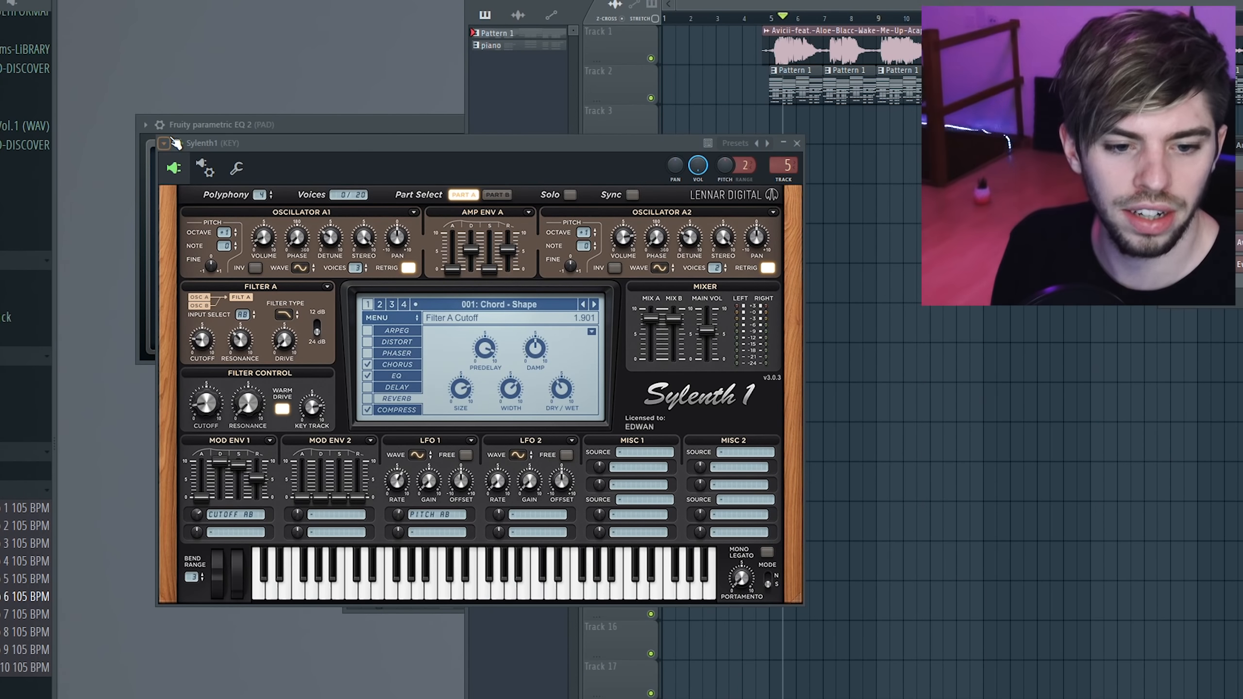
{"action": "left_click", "coordinate": [166, 143]}
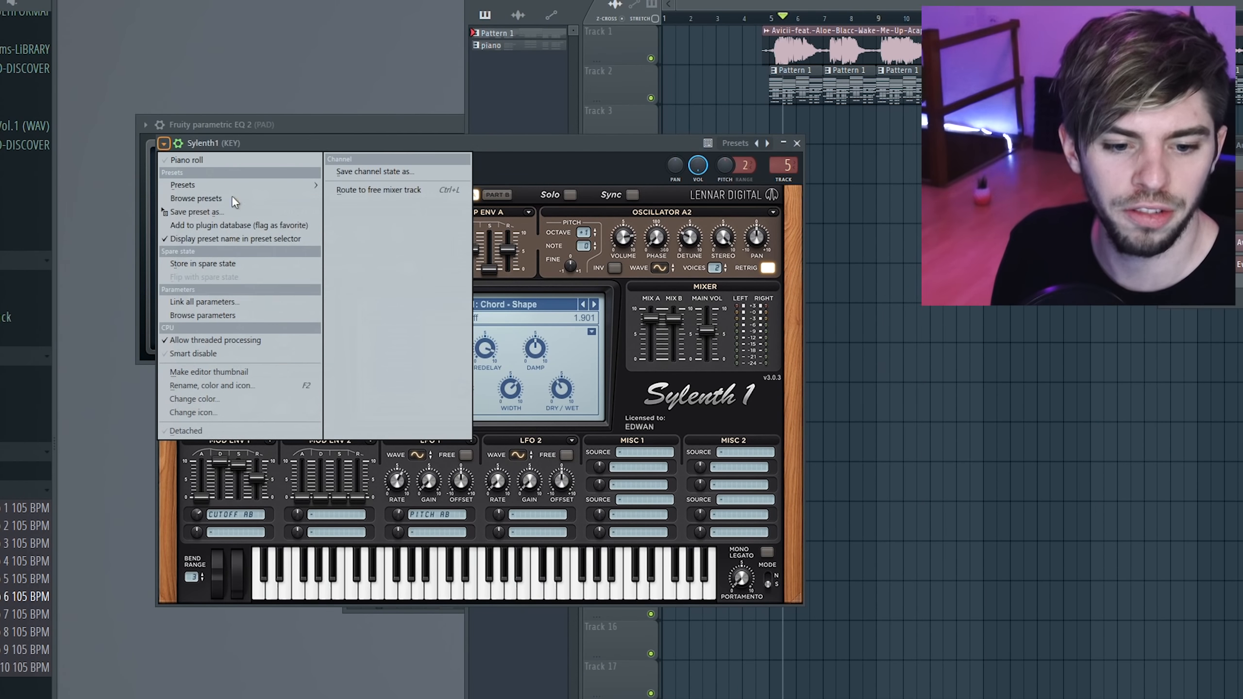
{"action": "left_click", "coordinate": [244, 313]}
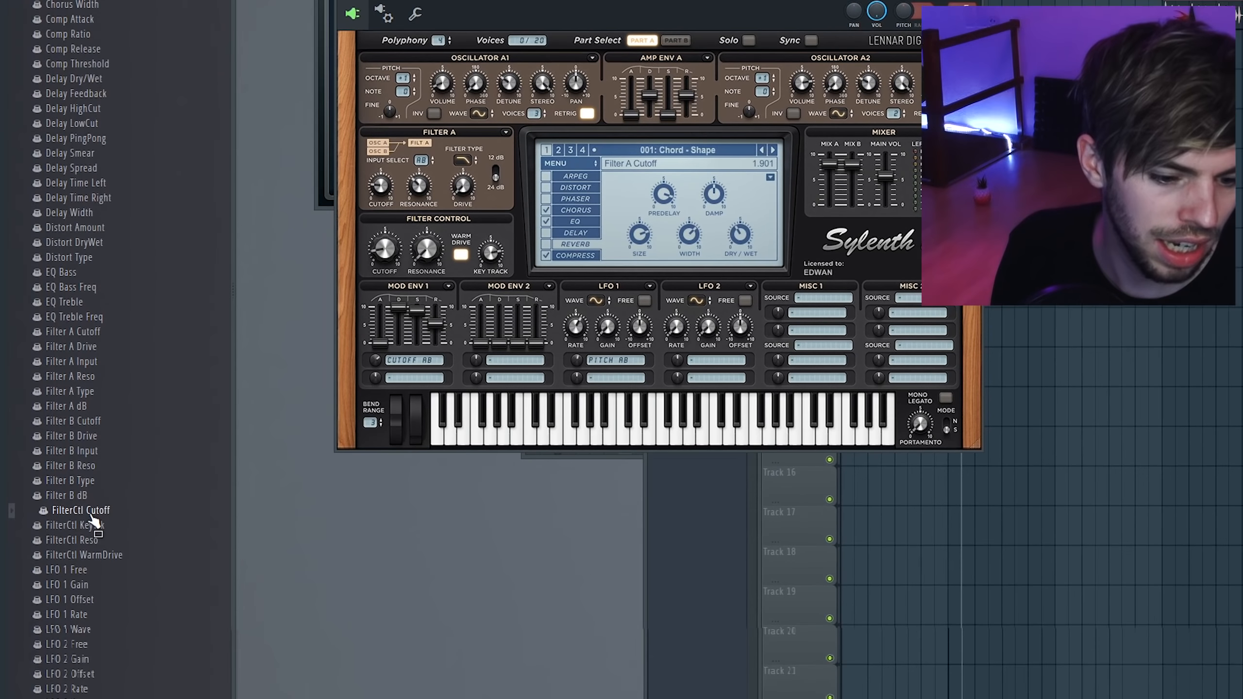
{"action": "left_click", "coordinate": [180, 570]}
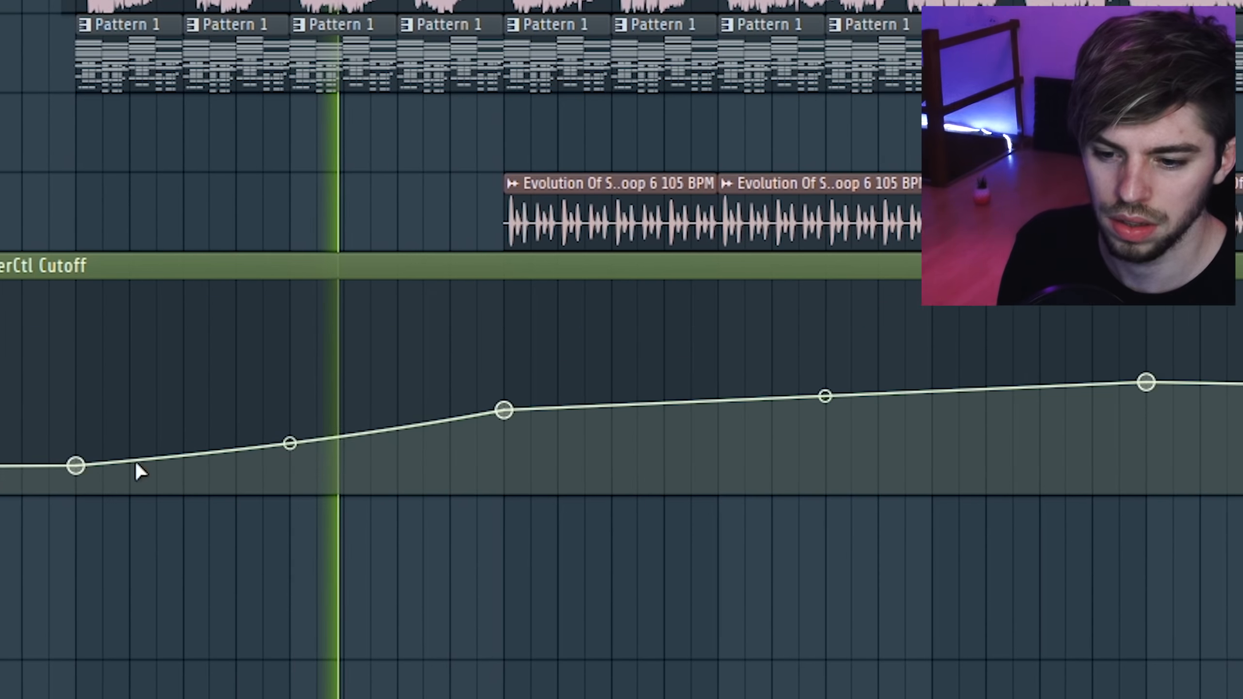
- Shape the FilterCtl Cutoff automation curve by repositioning its points around the drum loop's entry
{"action": "left_click_drag", "start_coordinate": [465, 432], "coordinate": [401, 449]}
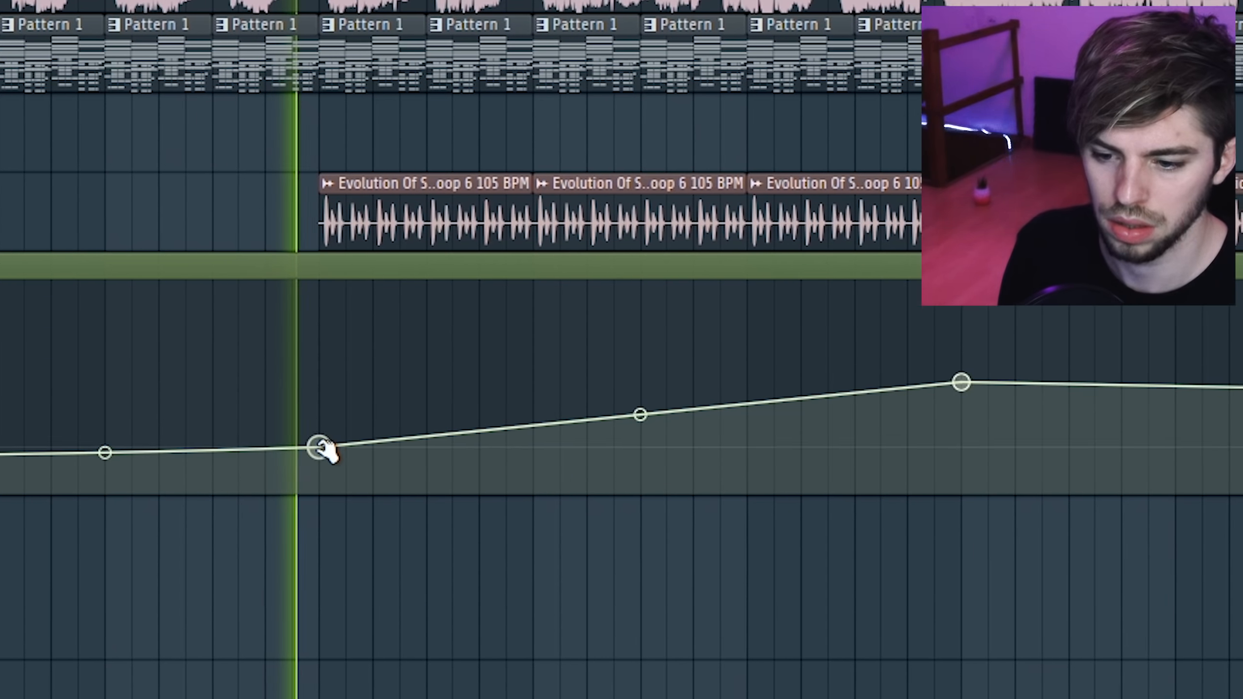
{"action": "left_click_drag", "start_coordinate": [322, 446], "coordinate": [304, 430]}
{"action": "left_click_drag", "start_coordinate": [73, 444], "coordinate": [58, 450]}
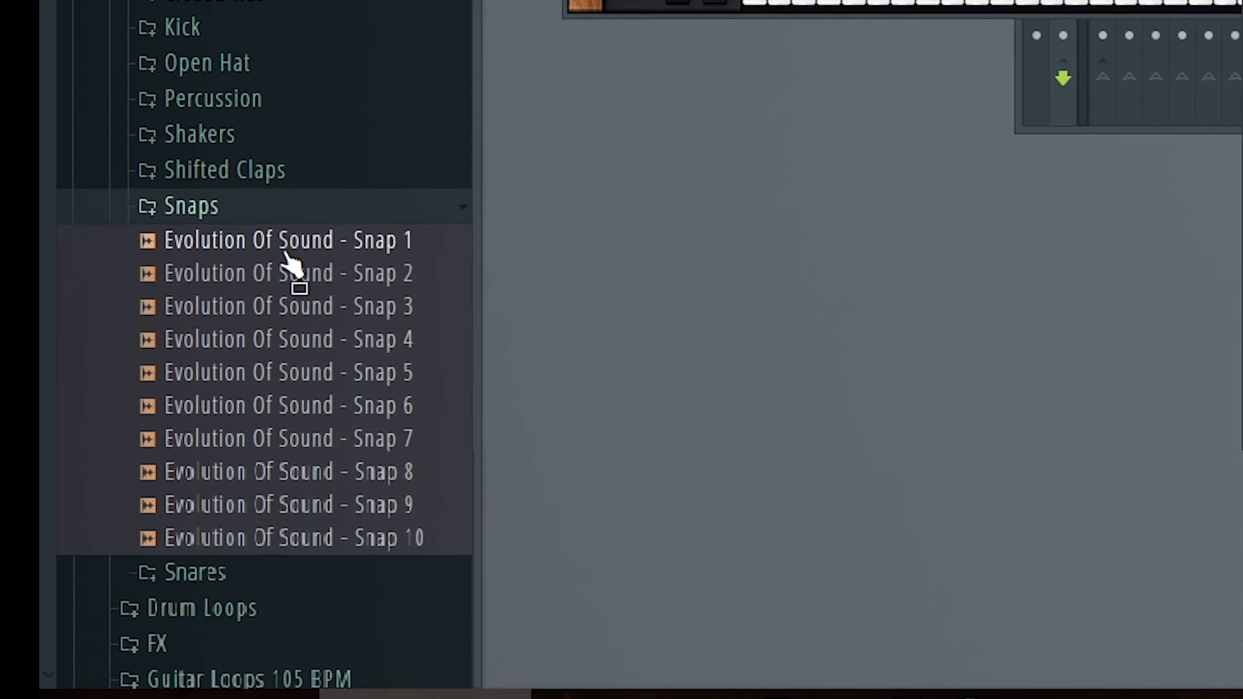
- Audition the snap and kick samples and load the Kick 3 F# sample into the first channel of the channel rack
{"action": "left_click", "coordinate": [293, 305]}
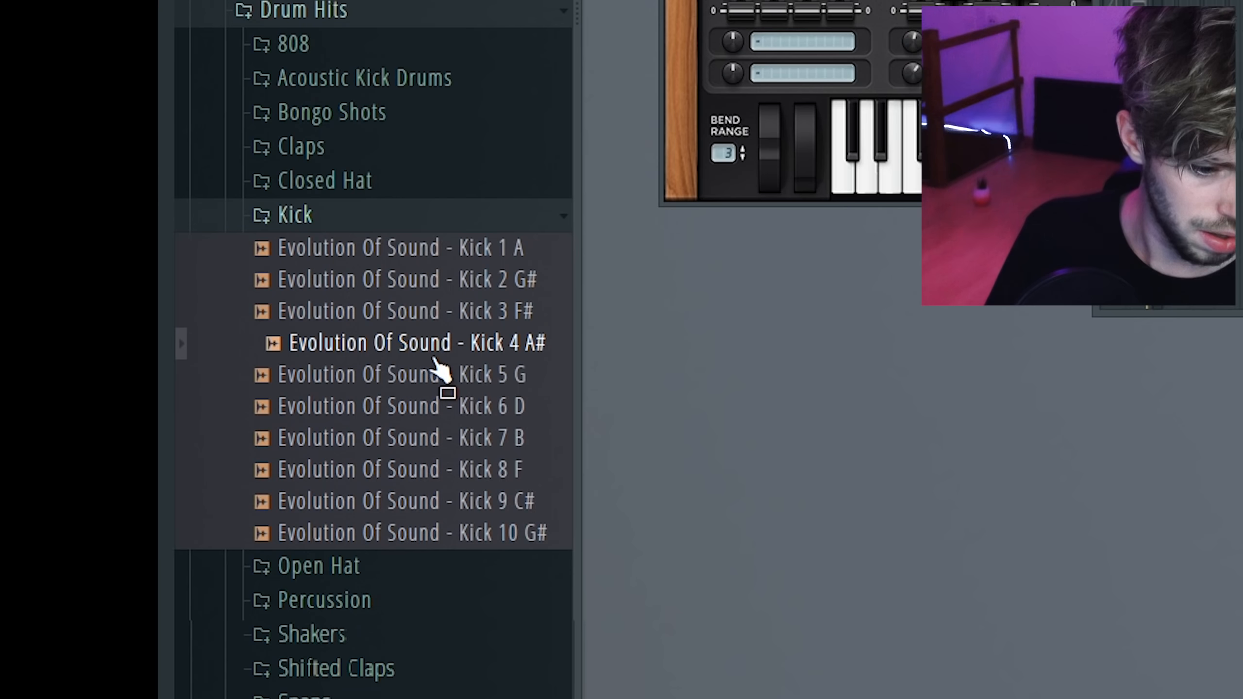
{"action": "left_click_drag", "start_coordinate": [507, 320], "coordinate": [521, 203]}
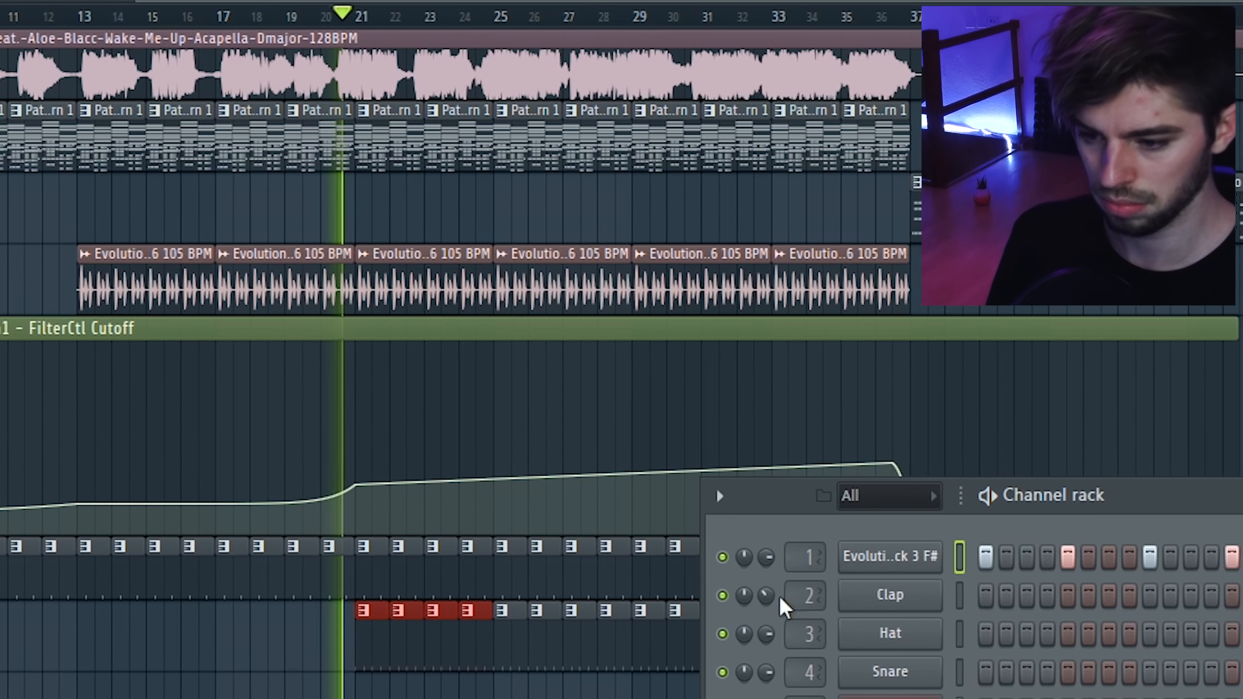
{"action": "right_click", "coordinate": [925, 557]}
{"action": "left_click", "coordinate": [993, 558]}
{"action": "key", "text": "ctrl+a"}
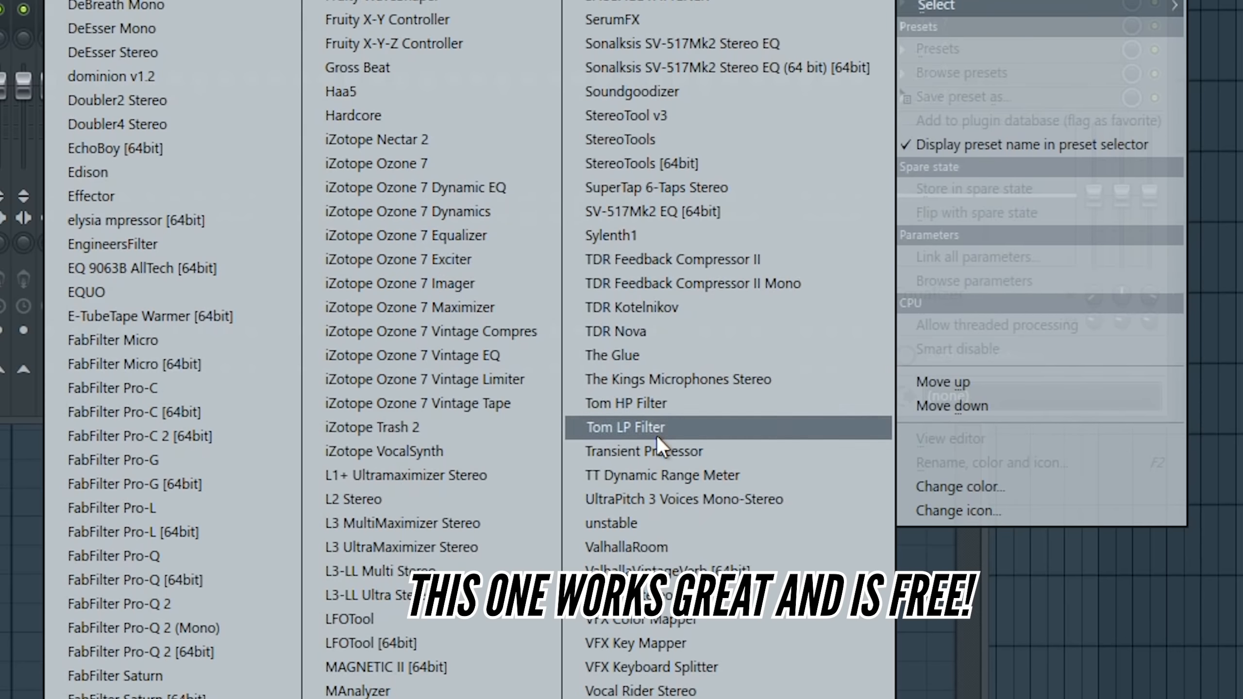
- Add the Tom LP Filter effect in the mixer and adjust its frequency automation clip in the playlist
{"action": "left_click", "coordinate": [656, 434]}
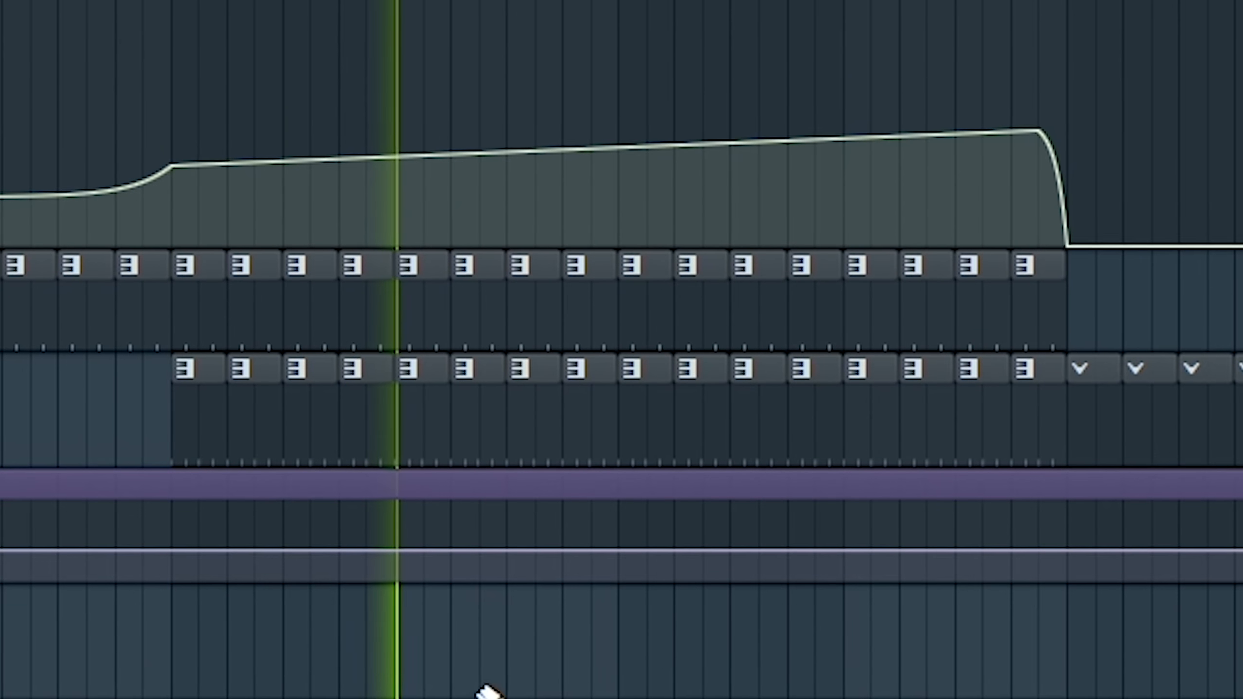
{"action": "left_click_drag", "start_coordinate": [293, 563], "coordinate": [902, 547]}
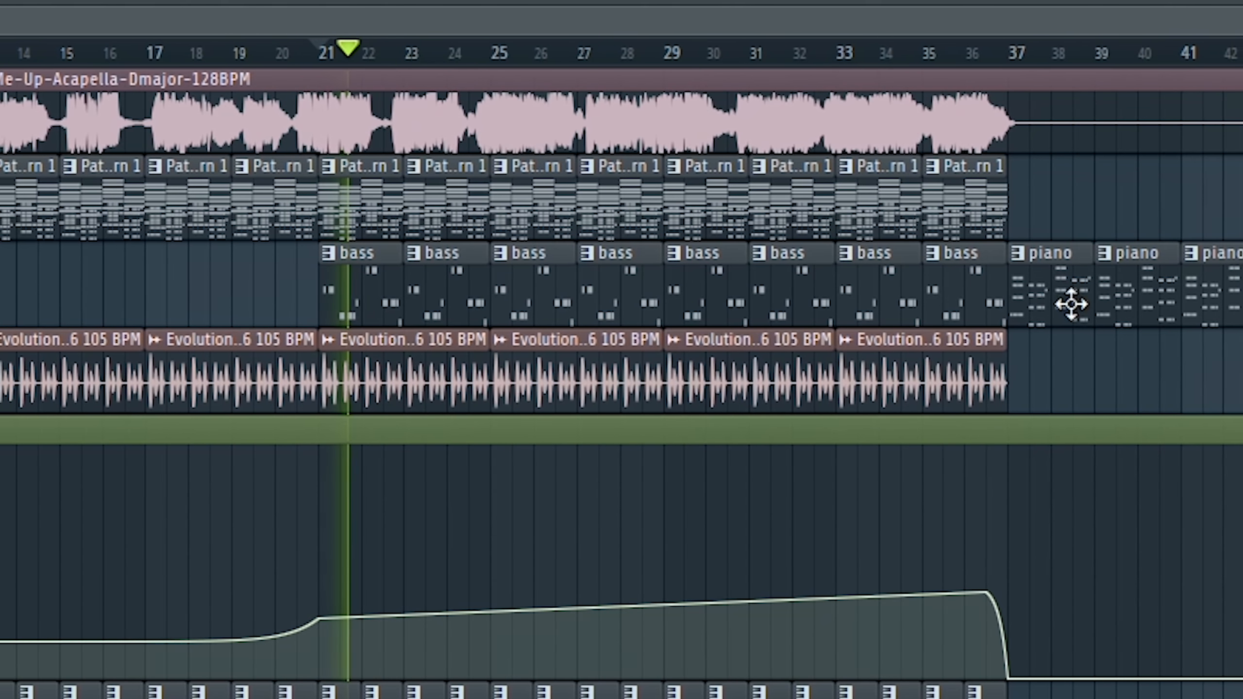
- Open the piano pattern and edit its chord notes, adding copies of the chords one octave higher
{"action": "double_click", "coordinate": [1032, 298]}
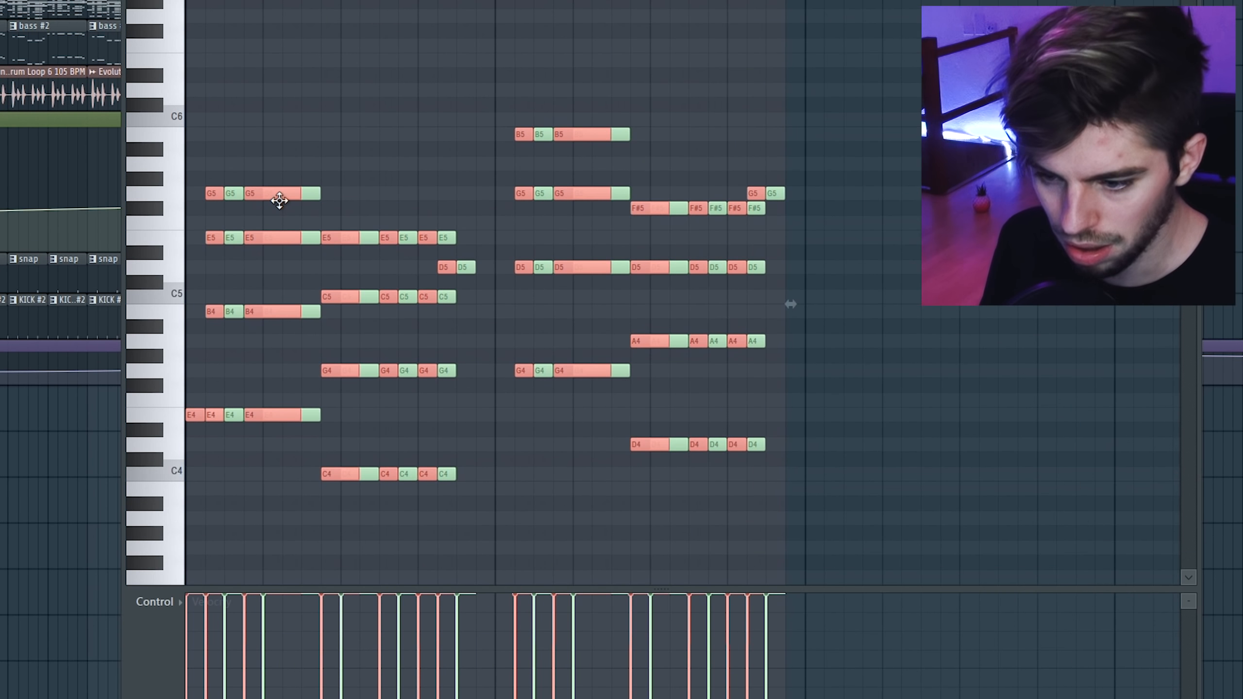
{"action": "left_click_drag", "start_coordinate": [279, 200], "coordinate": [294, 204]}
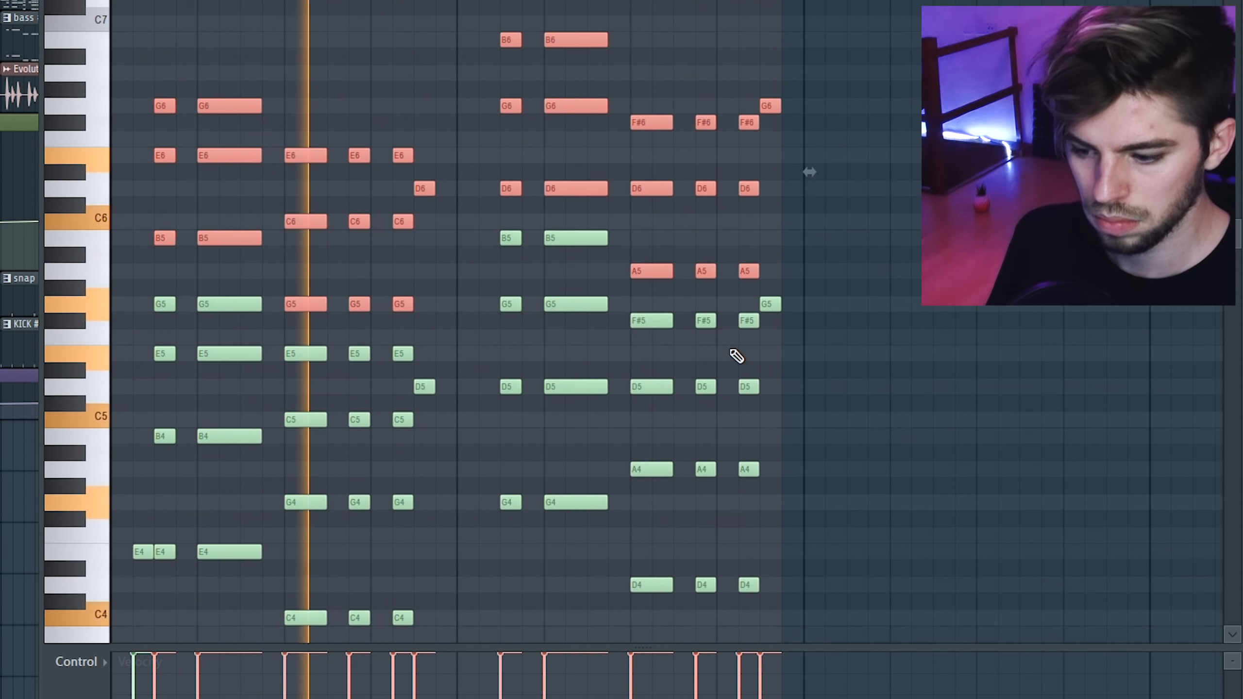
{"action": "scroll", "coordinate": [736, 356], "scroll_direction": "up", "scroll_amount": 2}
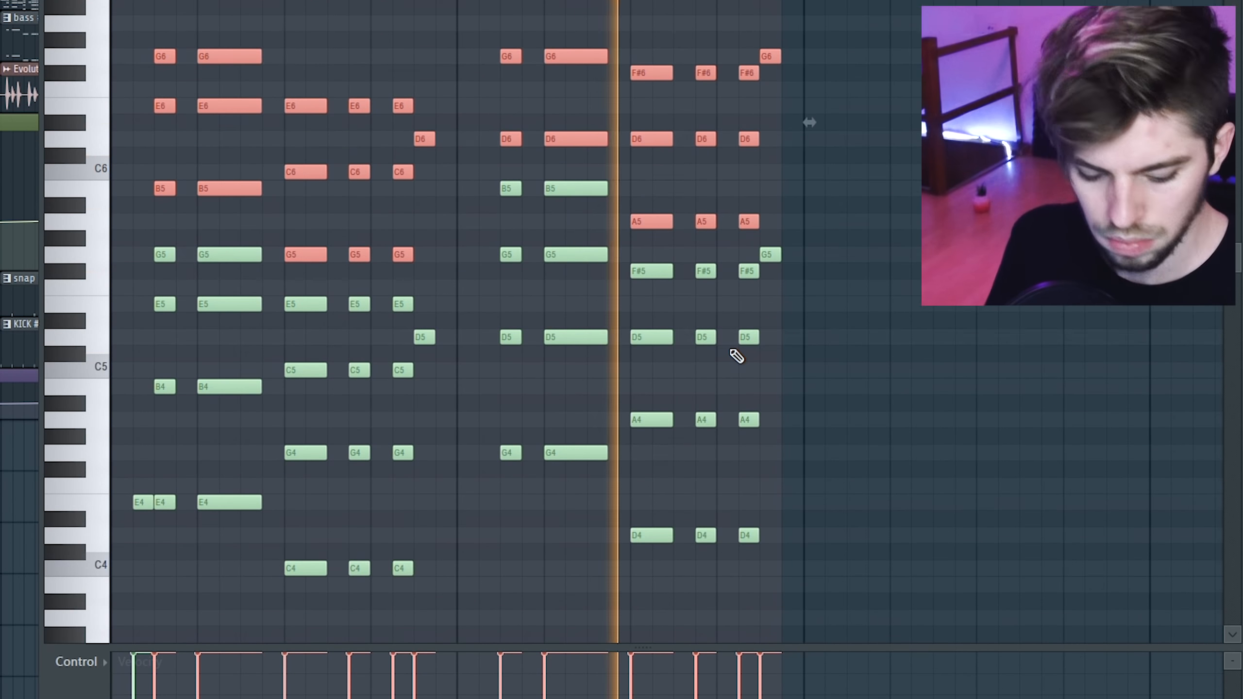
- Load the Tropical Sidechain - Bass preset in Gross Beat, close the plugin window and play the piano pattern
{"action": "key", "text": "F6"}
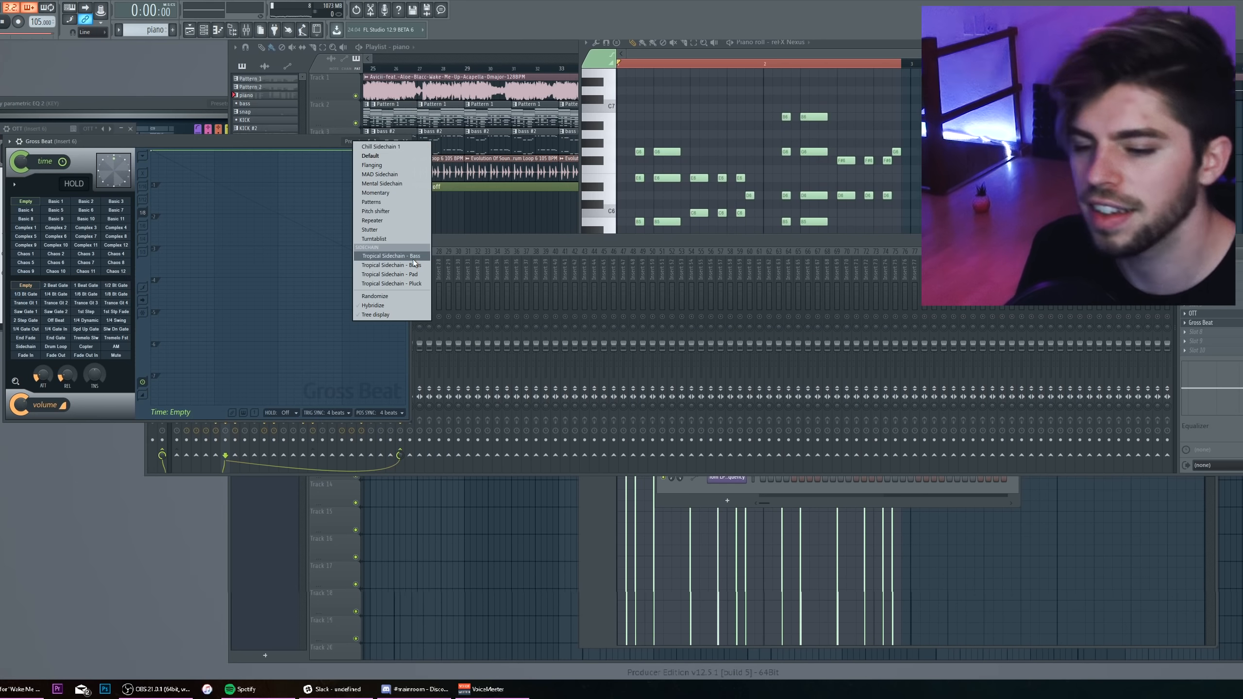
{"action": "left_click", "coordinate": [412, 258]}
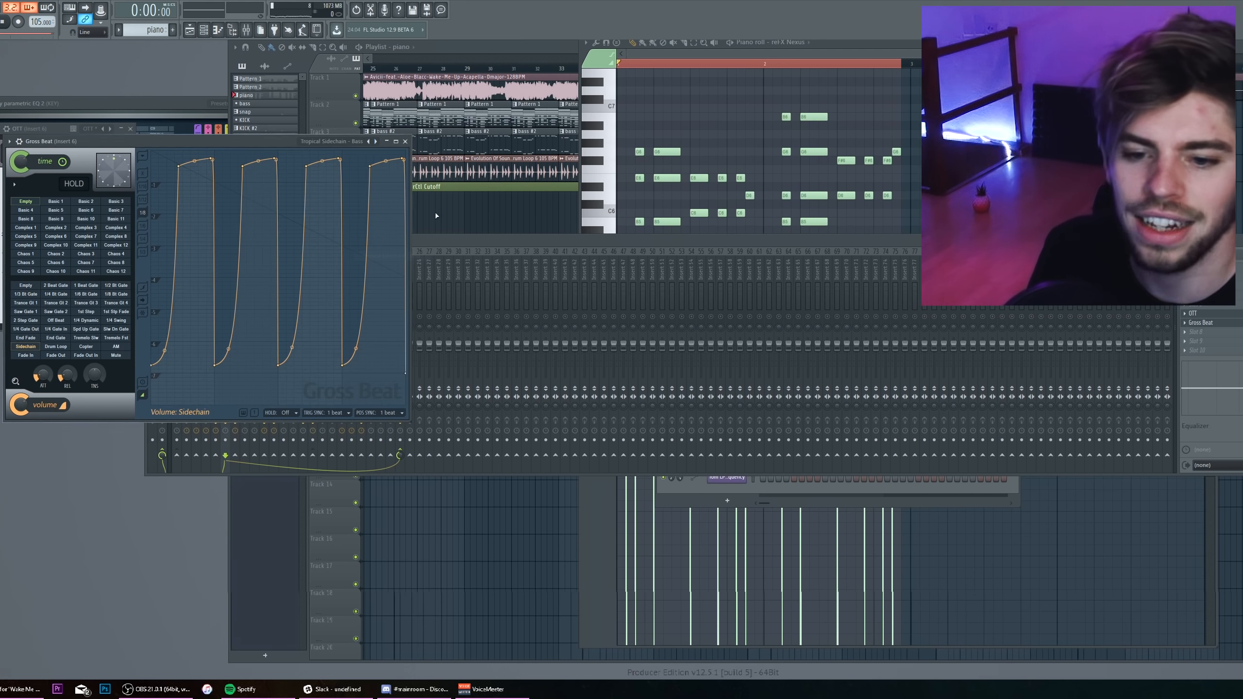
{"action": "left_click", "coordinate": [405, 141]}
{"action": "key", "text": "space"}
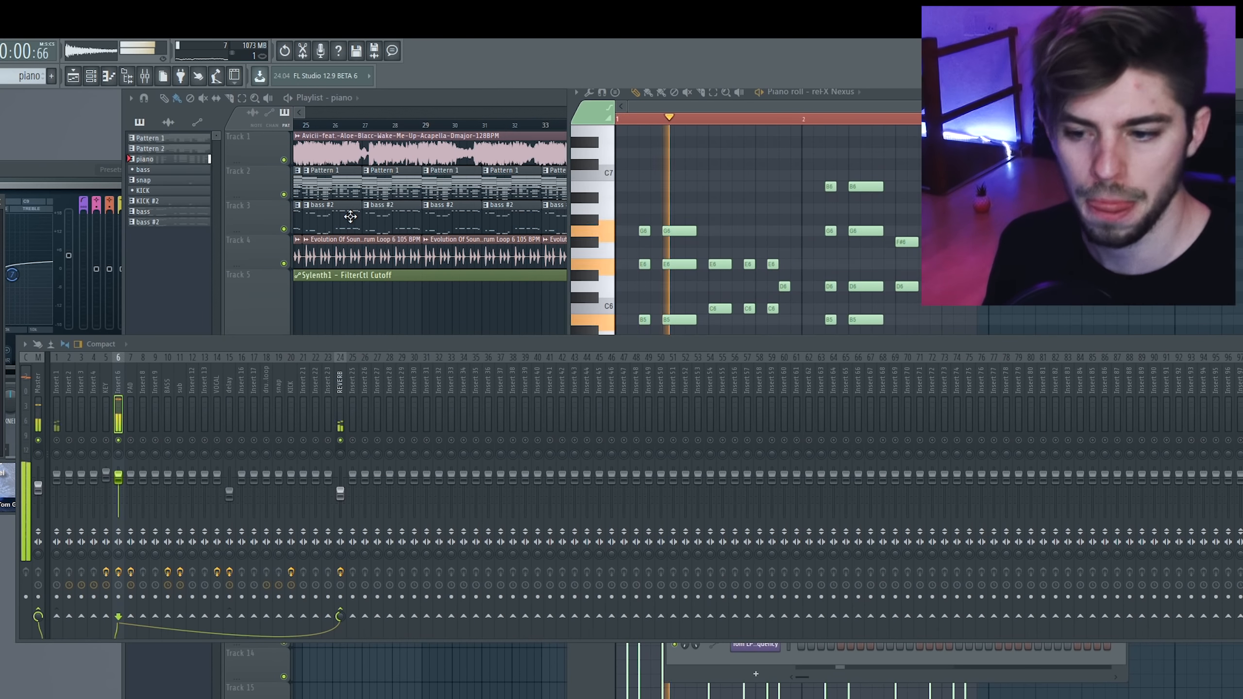